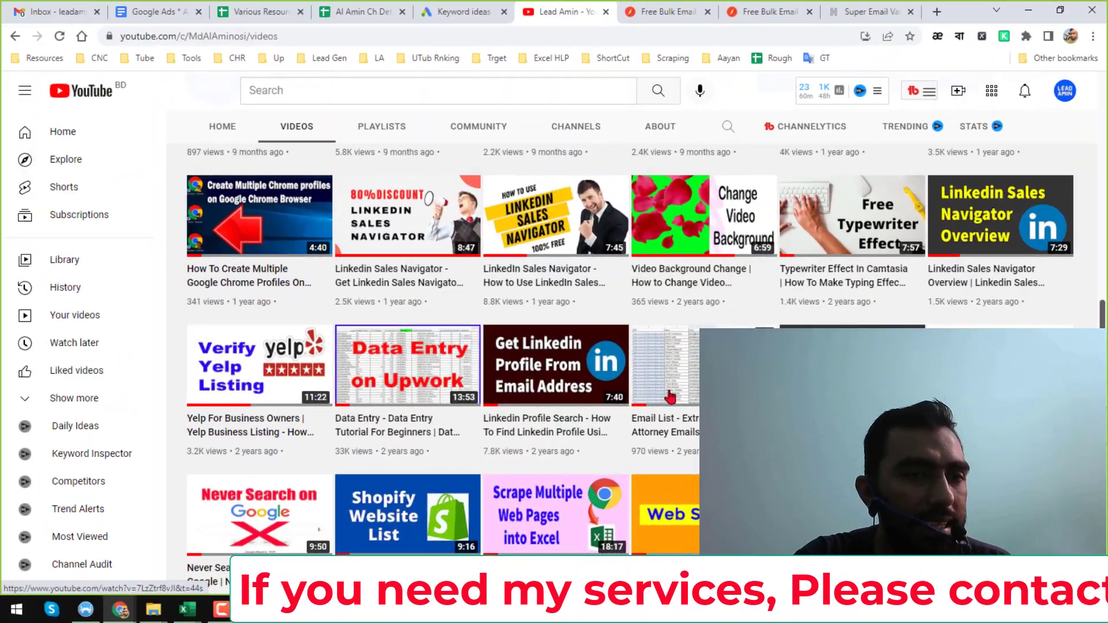
Scroll the Videos tab up to show the banner and the free bulk email verifier upload.
{"action": "scroll", "coordinate": [669, 396], "scroll_direction": "up", "scroll_amount": 15}
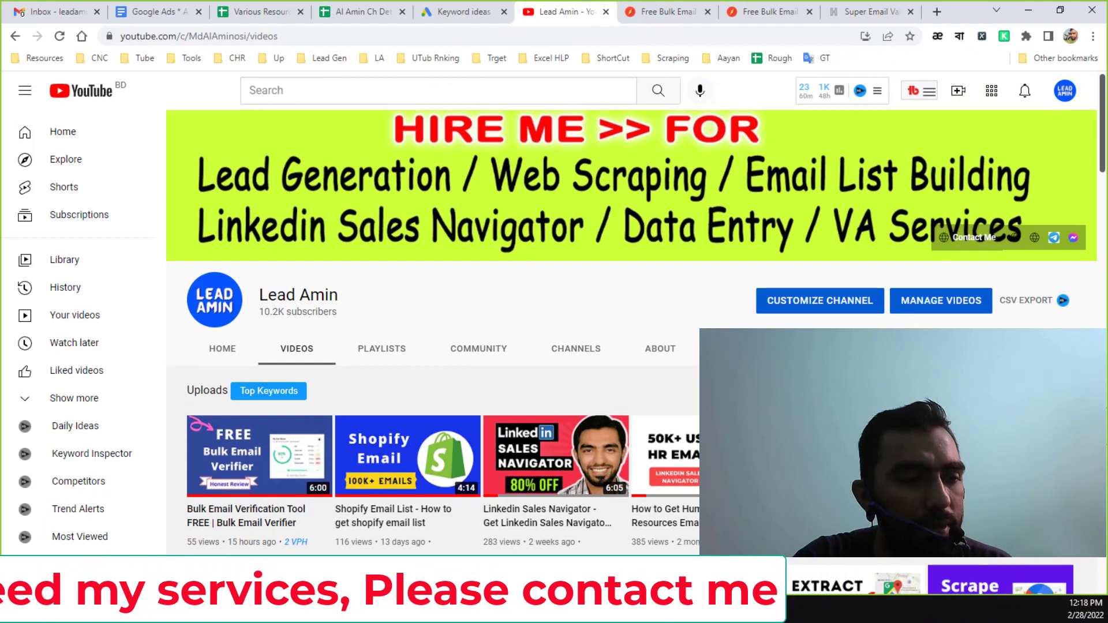
Switch to the incognito H-supertools validator window and open 'Sign in here' in a new tab.
{"action": "left_click", "coordinate": [387, 537]}
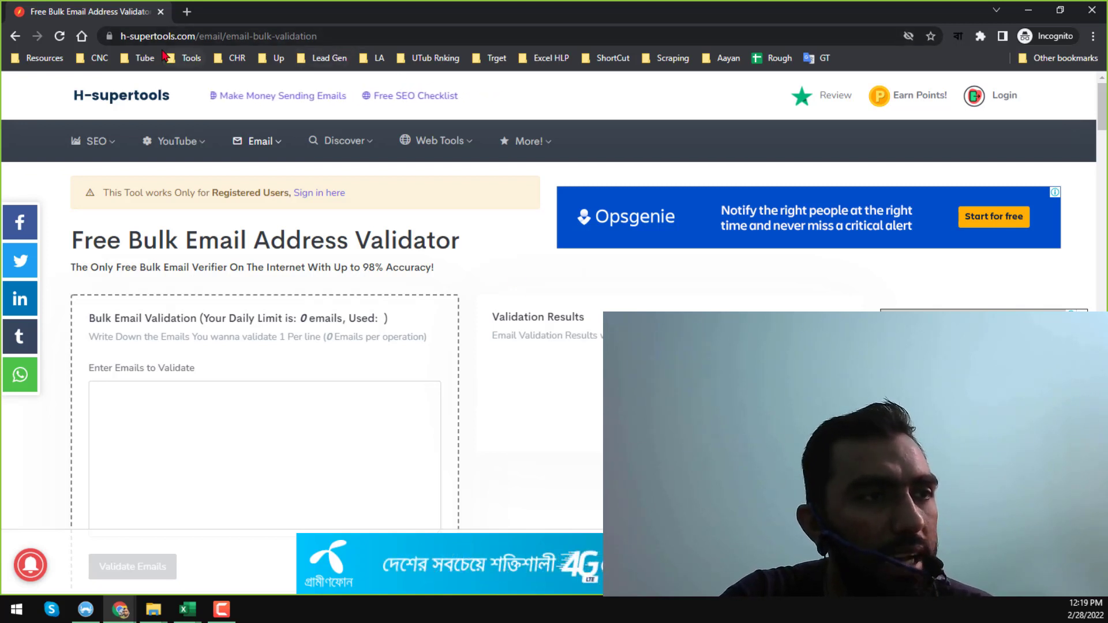
{"action": "mouse_move", "coordinate": [260, 149]}
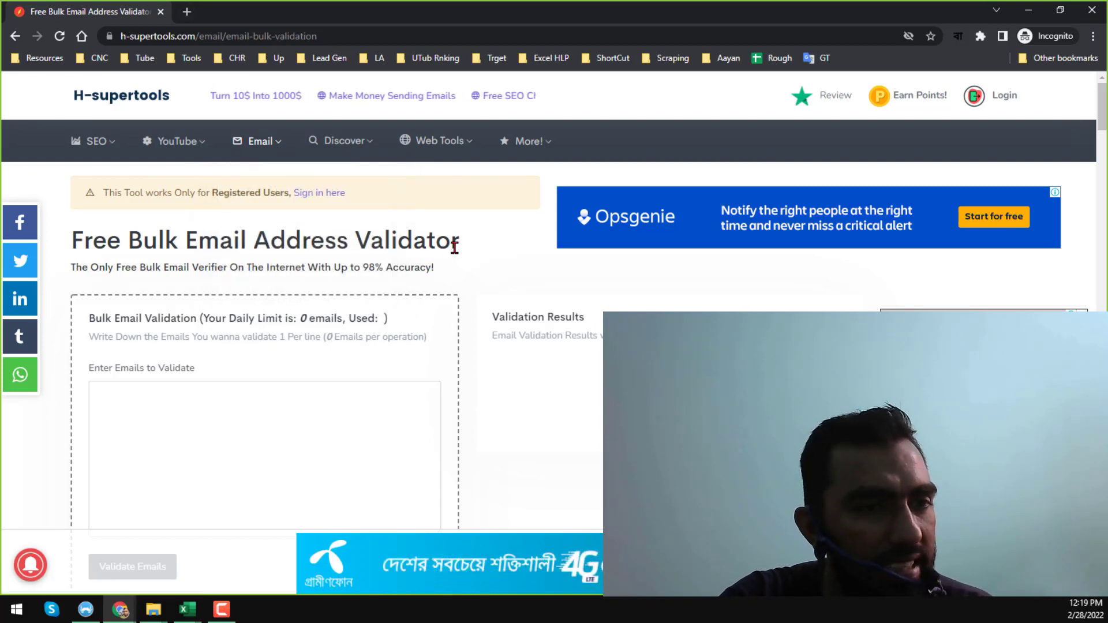
{"action": "scroll", "coordinate": [465, 262], "scroll_direction": "down", "scroll_amount": 4}
{"action": "scroll", "coordinate": [466, 262], "scroll_direction": "up", "scroll_amount": 4}
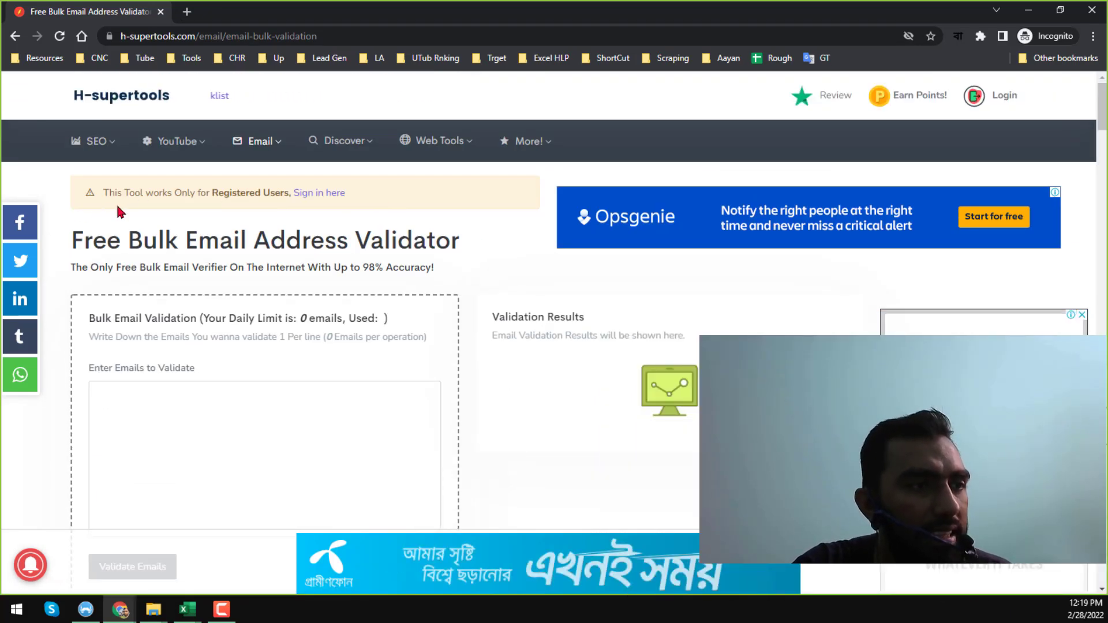
{"action": "middle_click", "coordinate": [315, 196]}
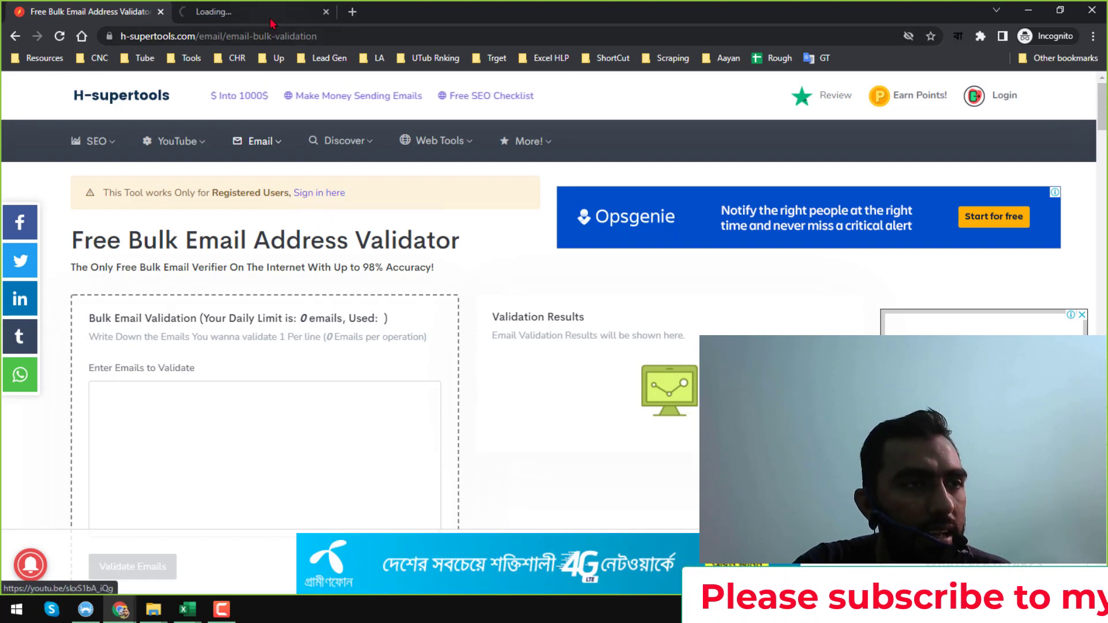
Go to the login page and open the Sign Up registration form.
{"action": "left_click", "coordinate": [277, 16]}
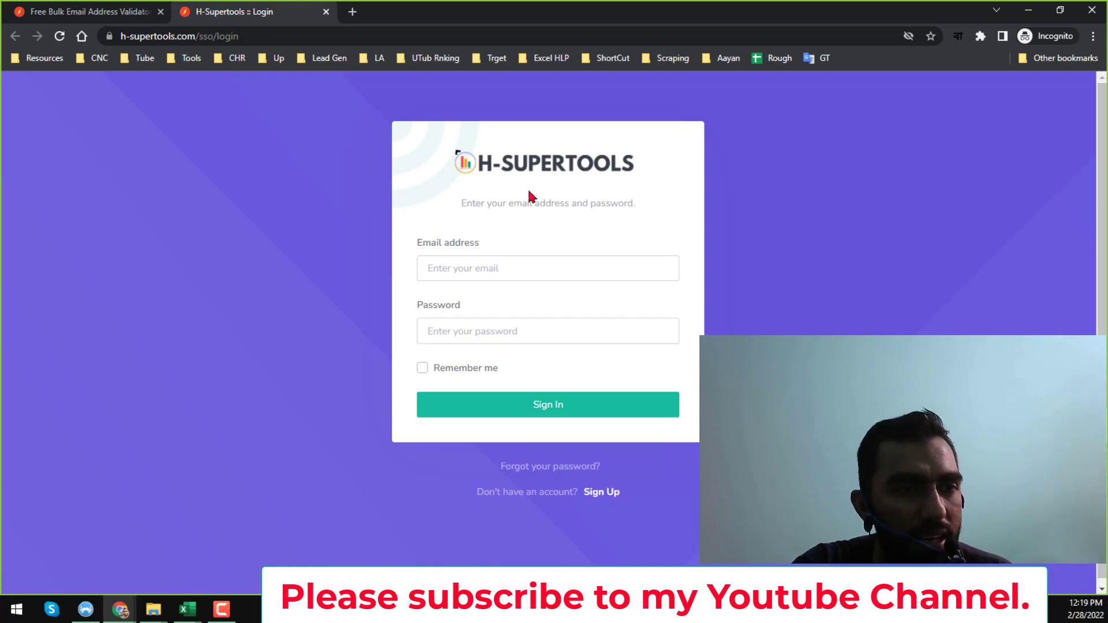
{"action": "scroll", "coordinate": [589, 257], "scroll_direction": "down", "scroll_amount": 1}
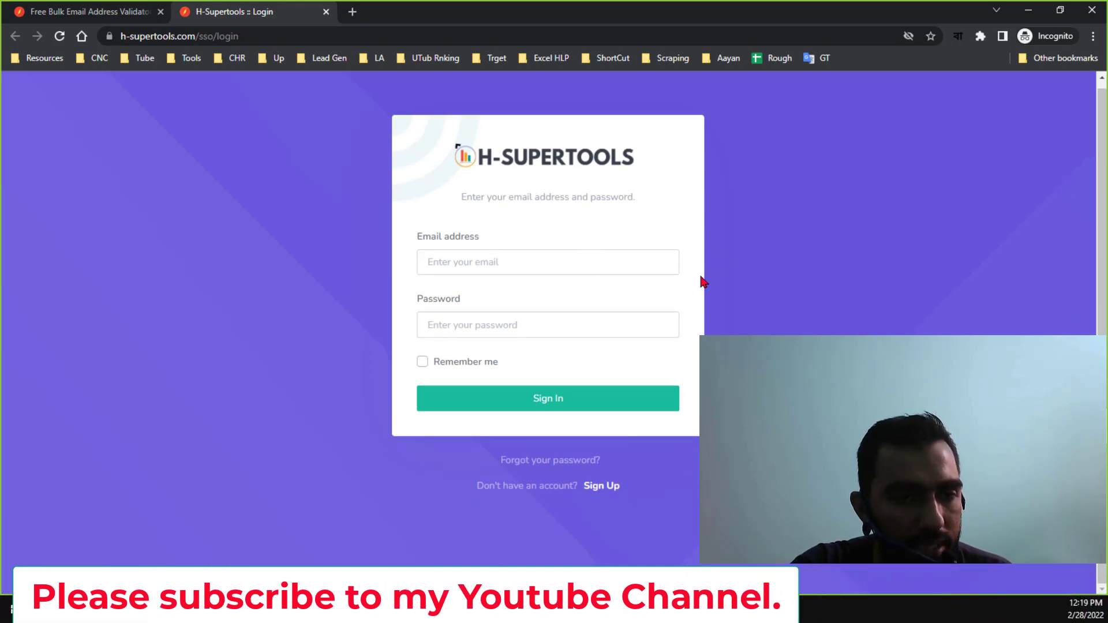
{"action": "left_click", "coordinate": [604, 486]}
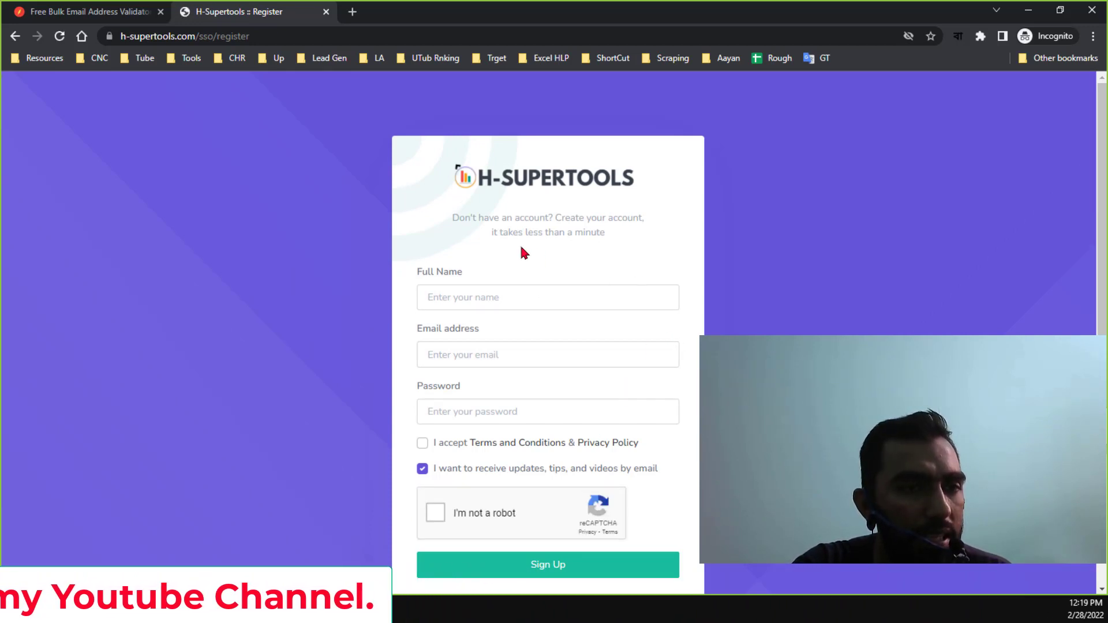
Fill in the full name and email address and accept the terms and conditions.
{"action": "left_click", "coordinate": [489, 290]}
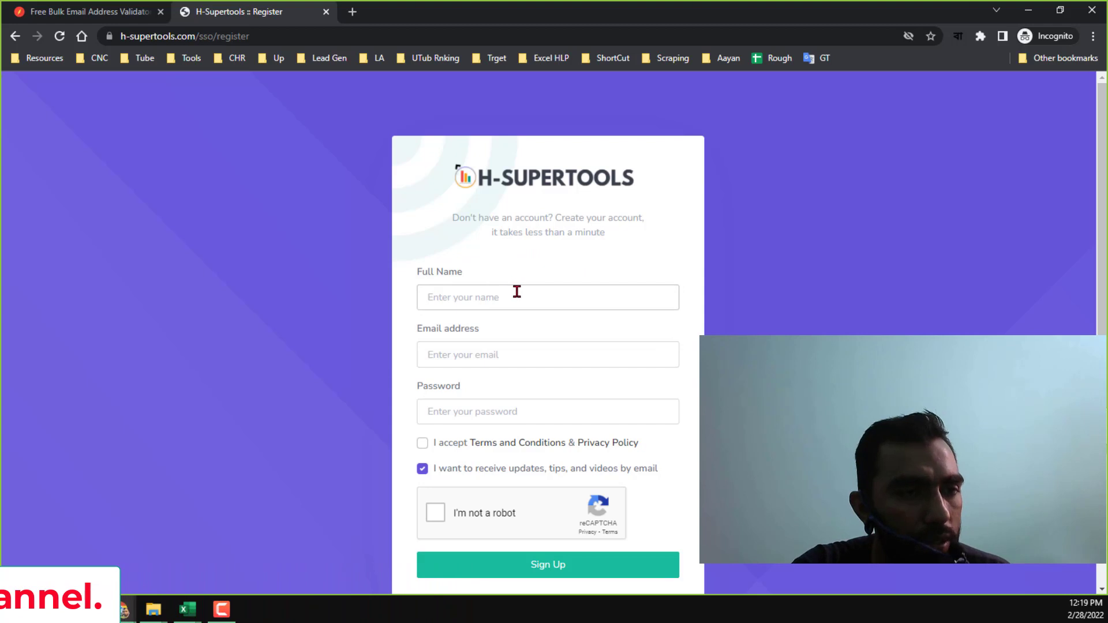
{"action": "left_click", "coordinate": [507, 361]}
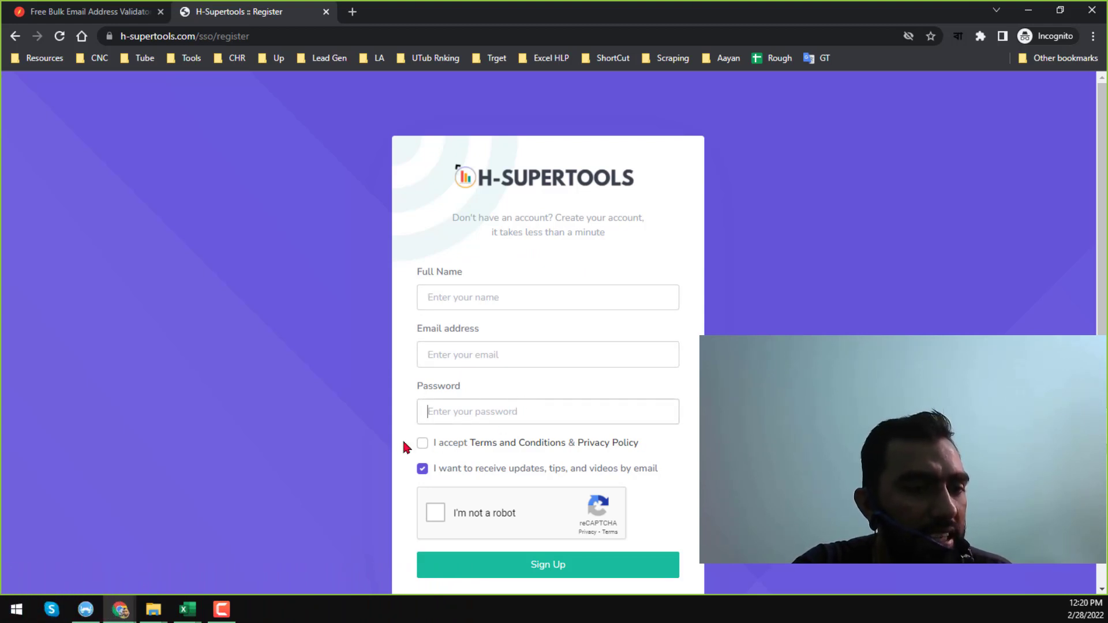
{"action": "left_click", "coordinate": [440, 445]}
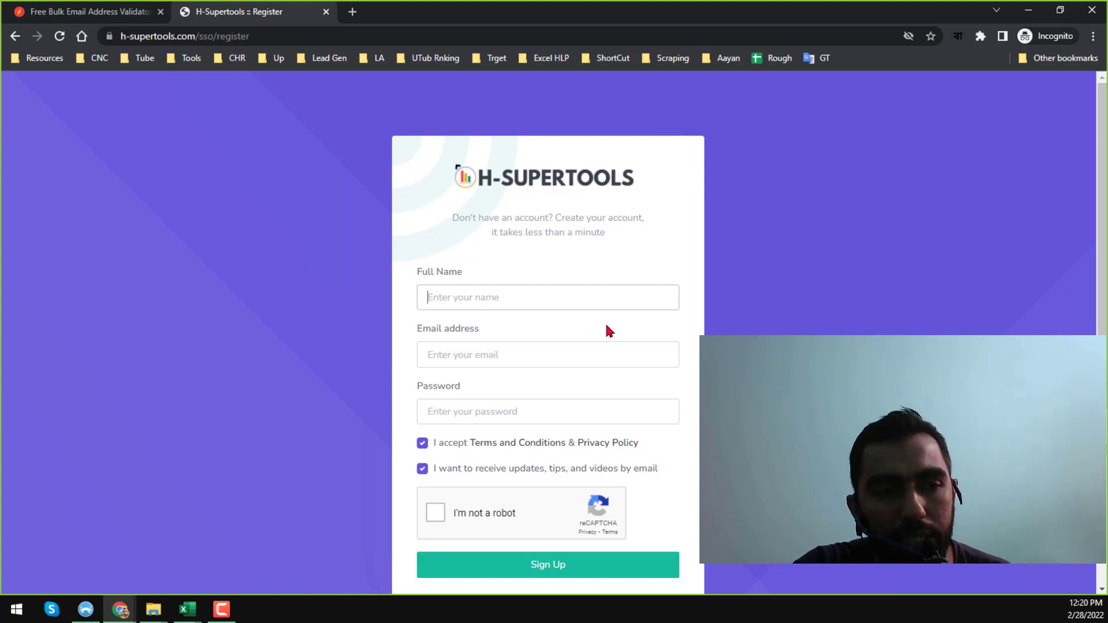
{"action": "left_click", "coordinate": [613, 354]}
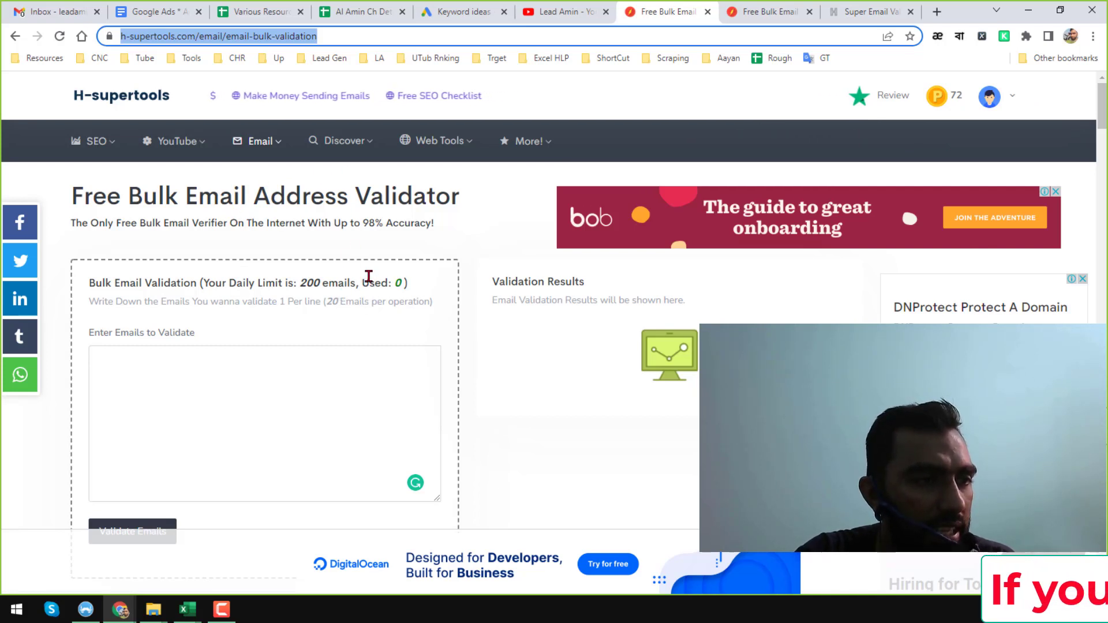
{"action": "left_click", "coordinate": [230, 367]}
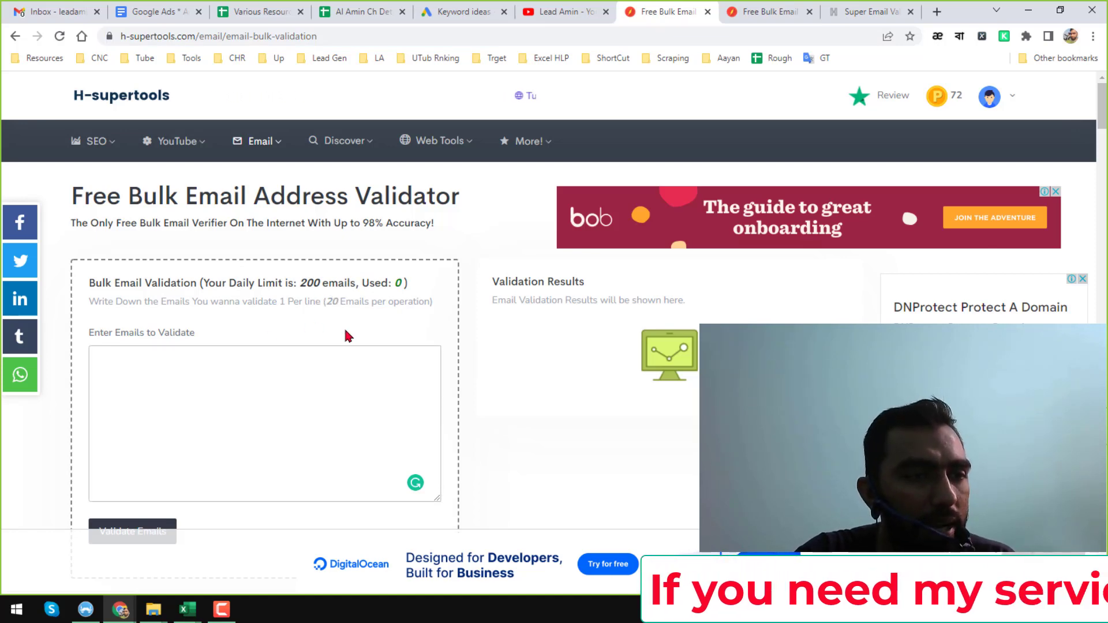
{"action": "scroll", "coordinate": [381, 291], "scroll_direction": "down", "scroll_amount": 2}
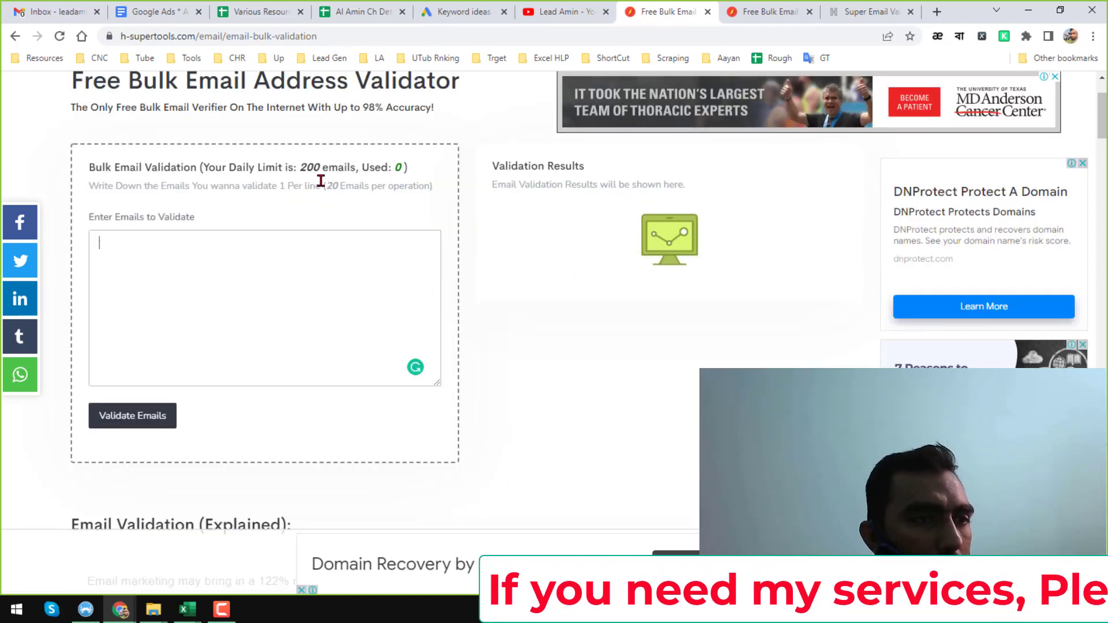
{"action": "scroll", "coordinate": [373, 326], "scroll_direction": "down", "scroll_amount": 6}
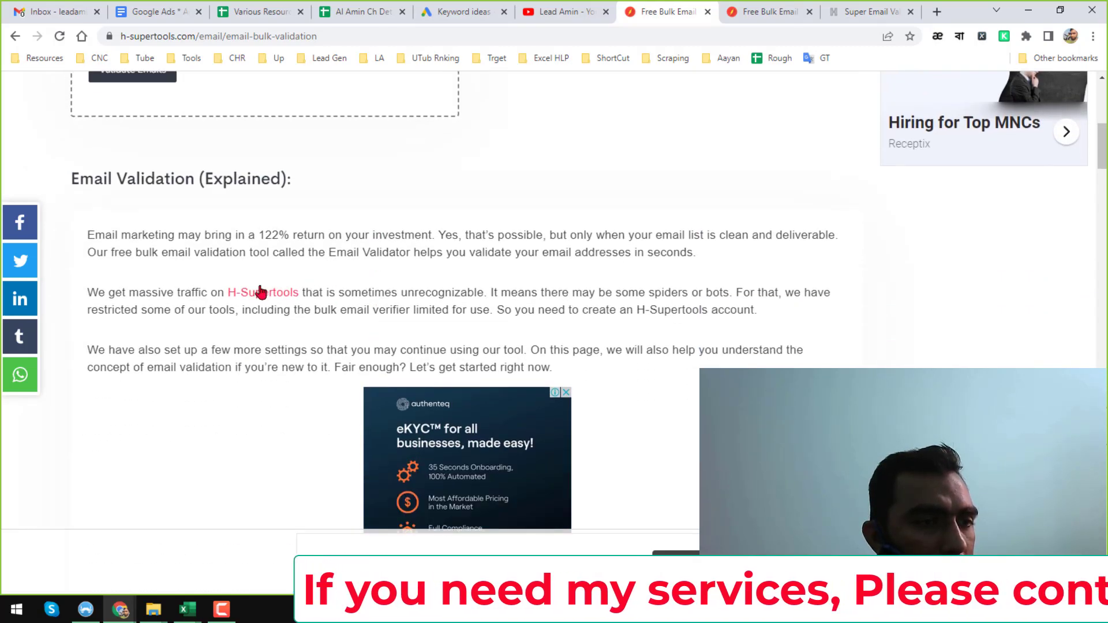
{"action": "scroll", "coordinate": [254, 289], "scroll_direction": "down", "scroll_amount": 13}
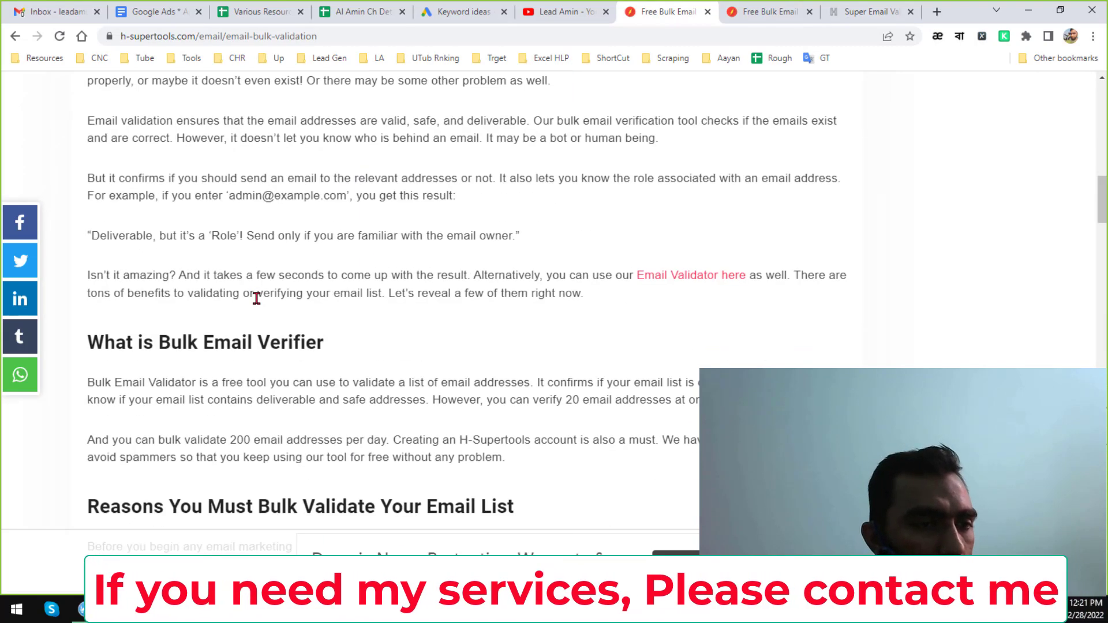
{"action": "scroll", "coordinate": [267, 292], "scroll_direction": "down", "scroll_amount": 8}
{"action": "scroll", "coordinate": [271, 297], "scroll_direction": "up", "scroll_amount": 8}
{"action": "scroll", "coordinate": [266, 295], "scroll_direction": "up", "scroll_amount": 20}
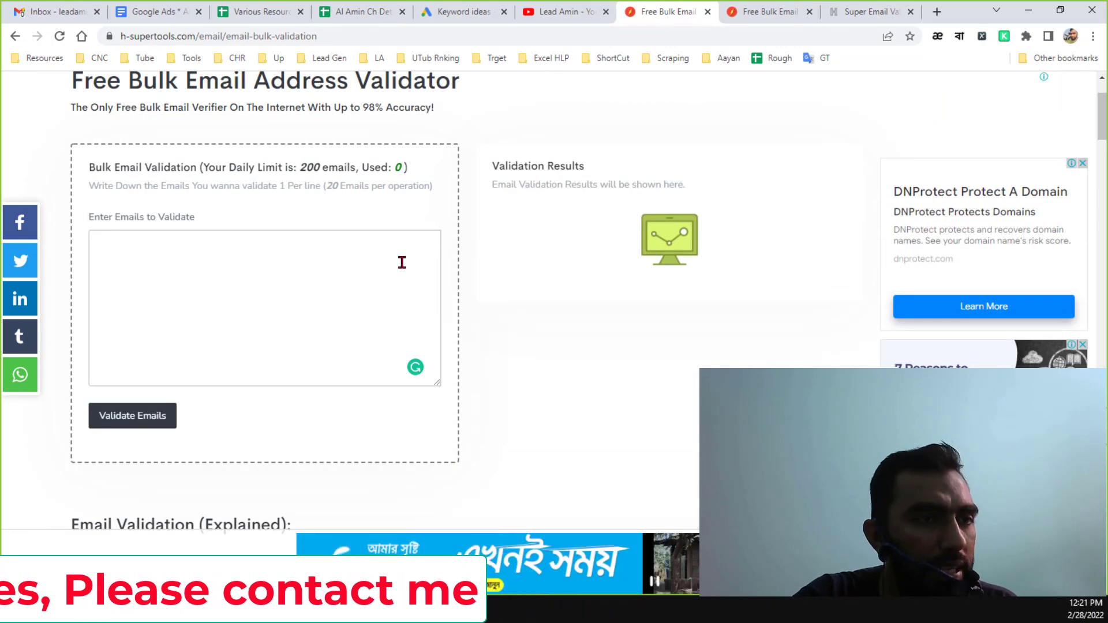
{"action": "scroll", "coordinate": [415, 263], "scroll_direction": "up", "scroll_amount": 2}
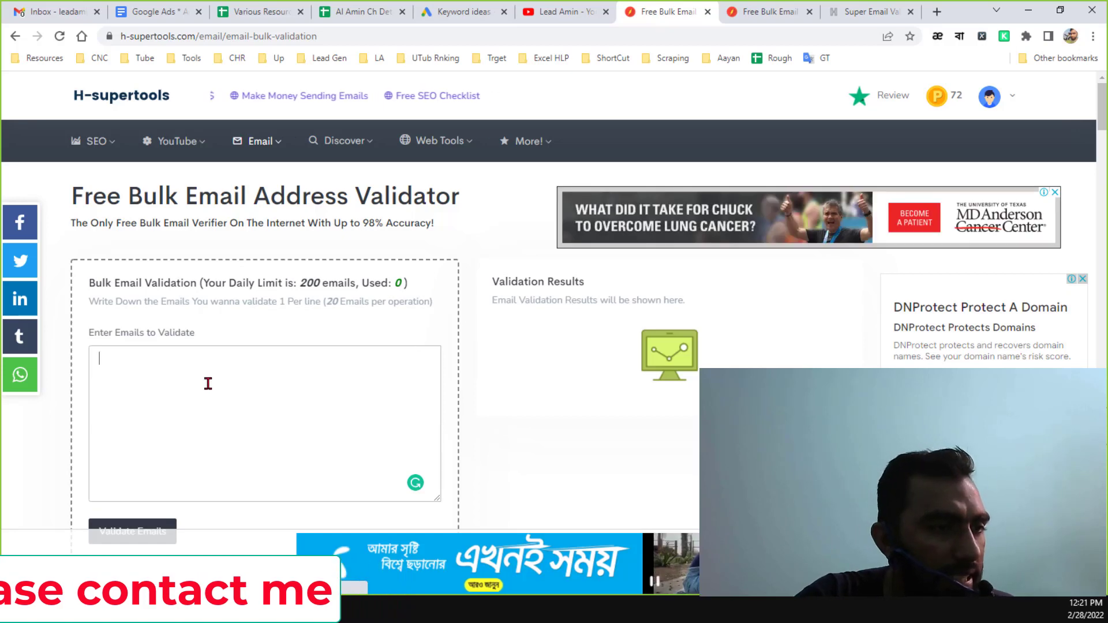
{"action": "scroll", "coordinate": [191, 370], "scroll_direction": "down", "scroll_amount": 3}
{"action": "scroll", "coordinate": [157, 345], "scroll_direction": "down", "scroll_amount": 1}
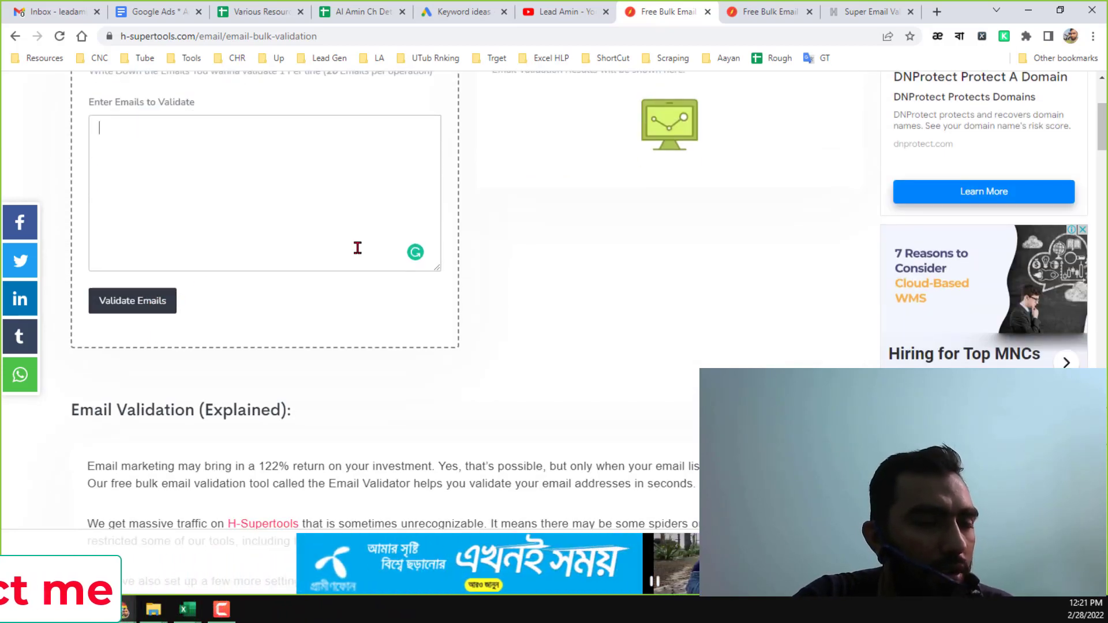
{"action": "scroll", "coordinate": [358, 248], "scroll_direction": "up", "scroll_amount": 2}
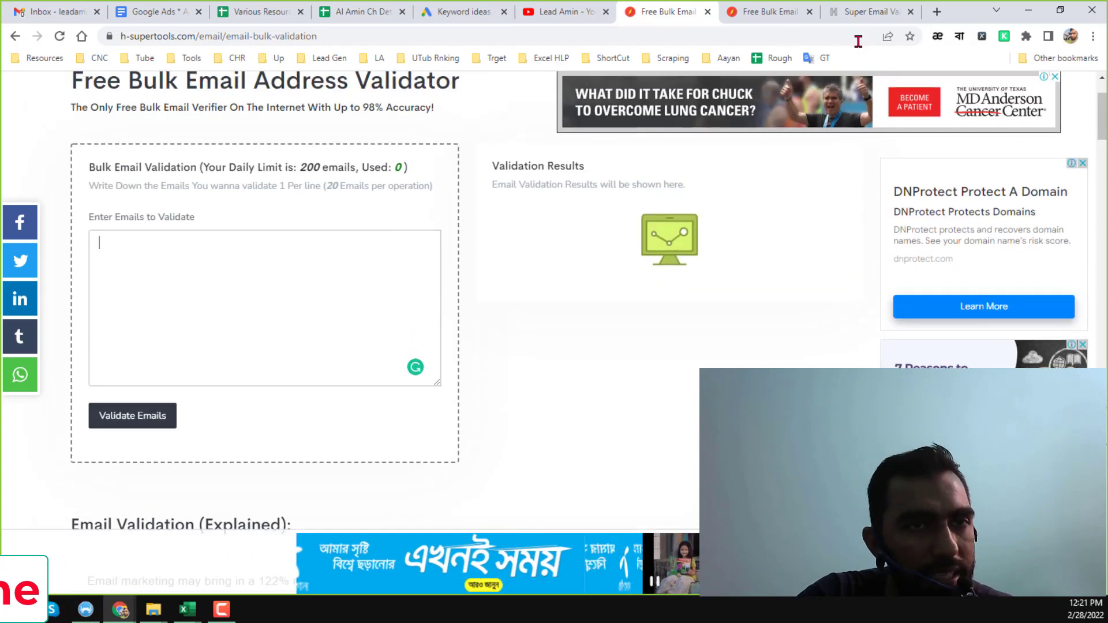
Review the Validation Results list's Bounce! and Accept-All! statuses against the Excel email list.
{"action": "left_click", "coordinate": [755, 12]}
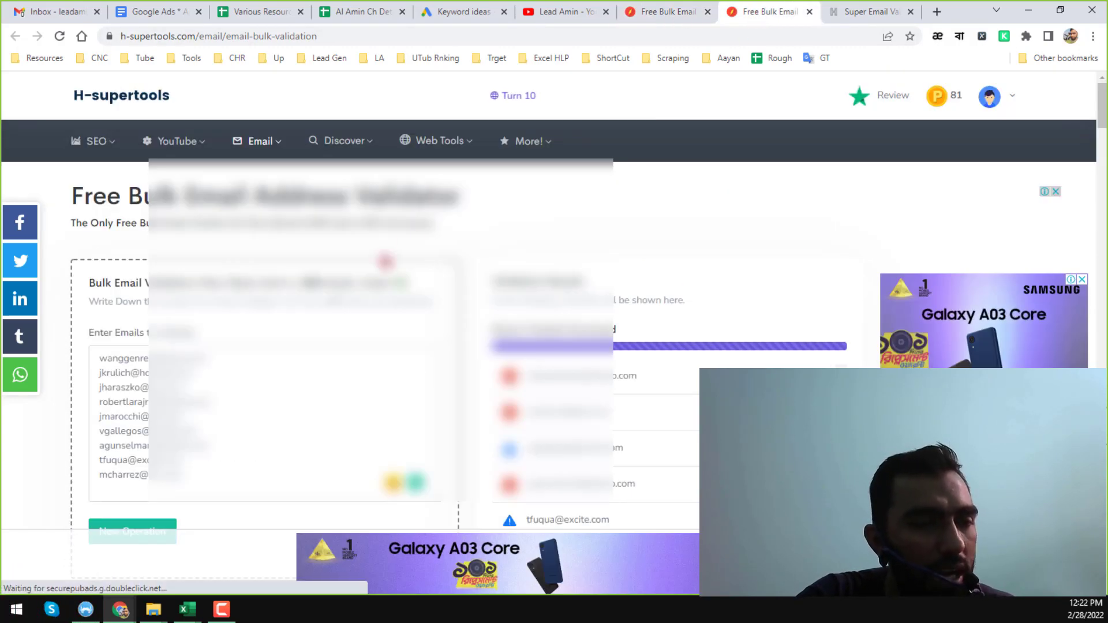
{"action": "scroll", "coordinate": [554, 289], "scroll_direction": "down", "scroll_amount": 2}
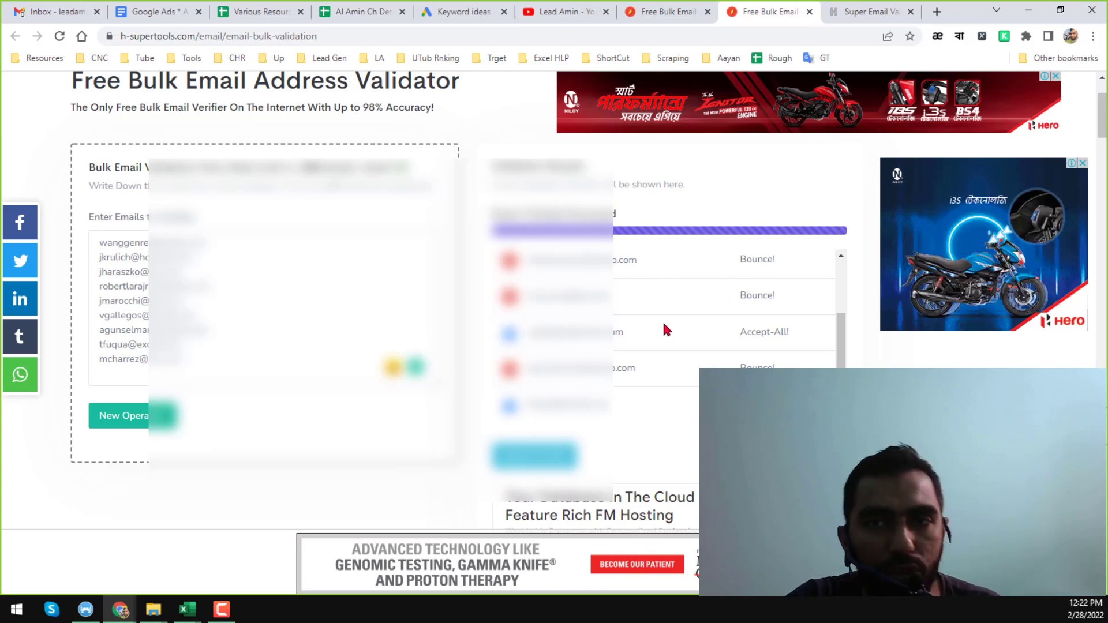
{"action": "key", "text": "alt+Tab"}
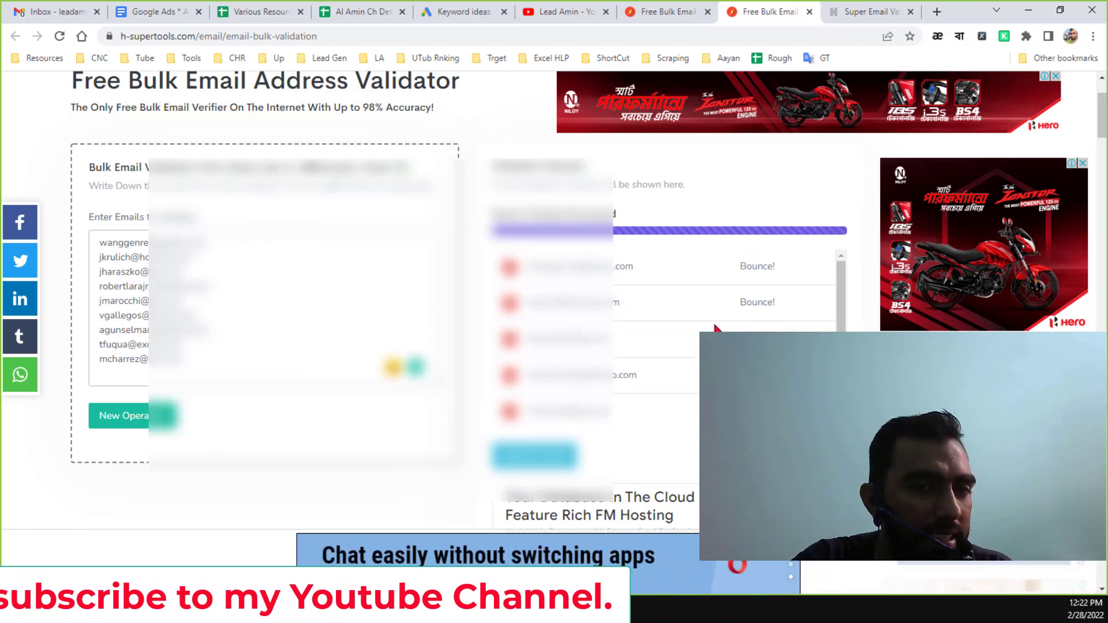
{"action": "scroll", "coordinate": [692, 323], "scroll_direction": "up", "scroll_amount": 2}
{"action": "scroll", "coordinate": [554, 323], "scroll_direction": "down", "scroll_amount": 2}
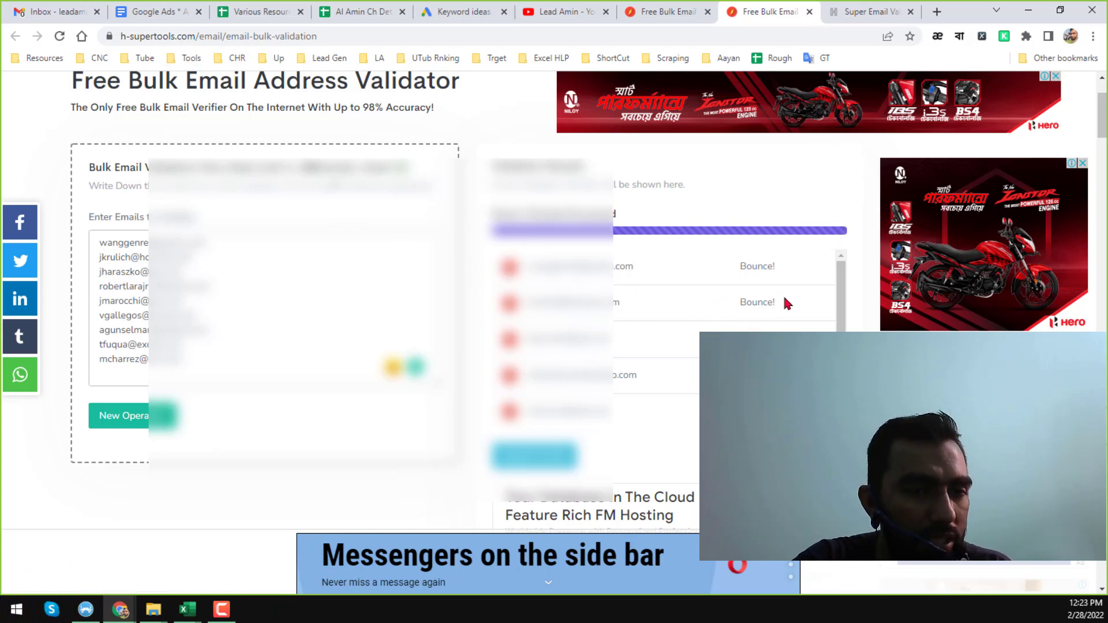
{"action": "scroll", "coordinate": [782, 293], "scroll_direction": "down", "scroll_amount": 2}
{"action": "scroll", "coordinate": [667, 318], "scroll_direction": "down", "scroll_amount": 1}
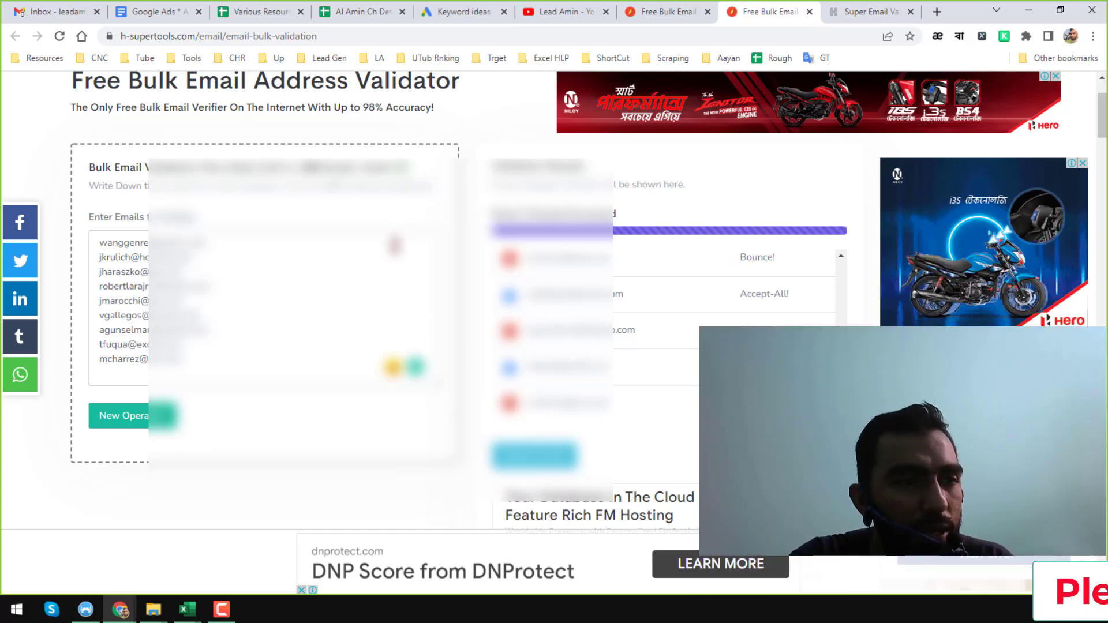
{"action": "scroll", "coordinate": [553, 288], "scroll_direction": "up", "scroll_amount": 2}
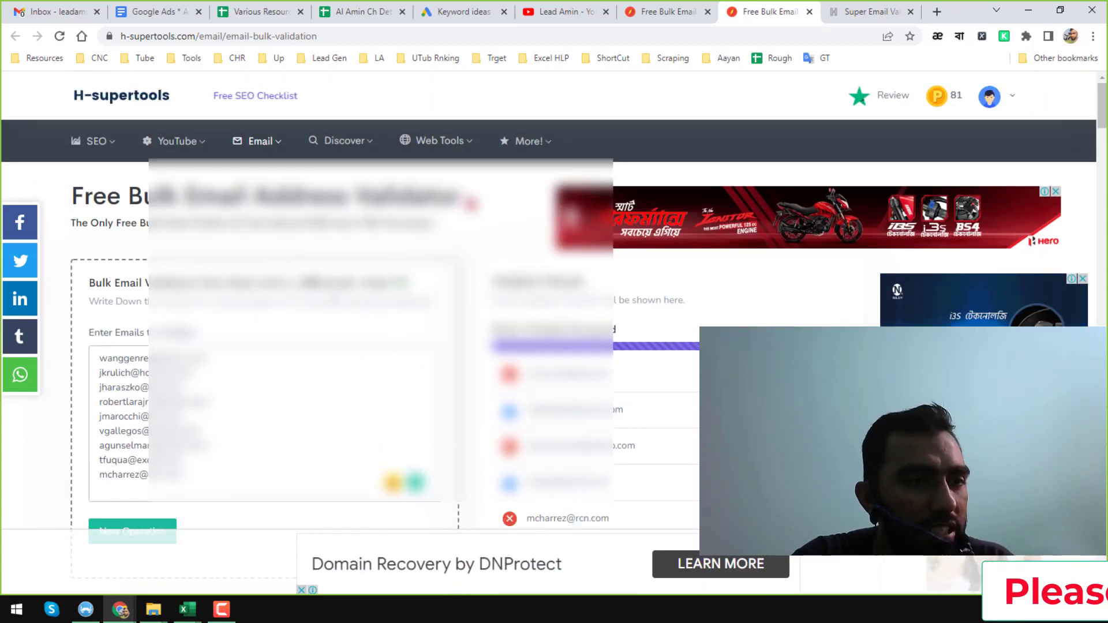